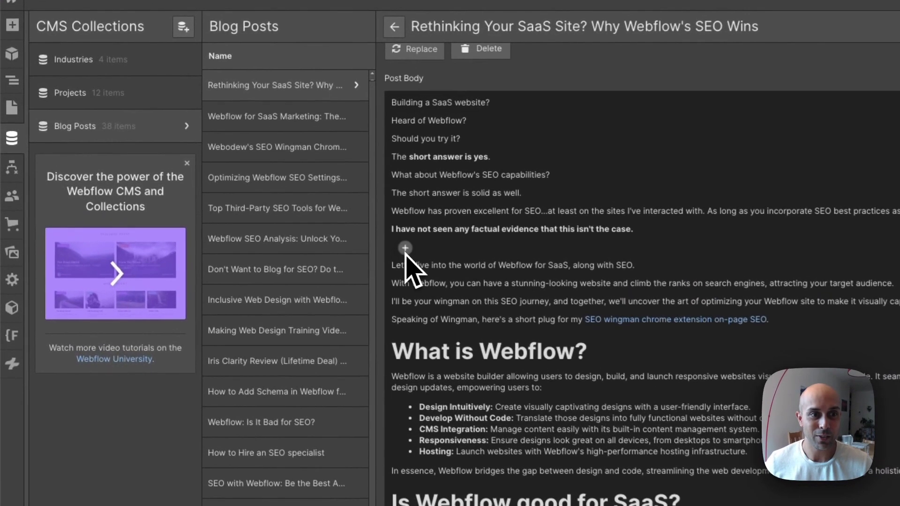
# Try embedding the Shorts link on the post body's empty line, then cancel the rejected link
pyautogui.click(205, 171)
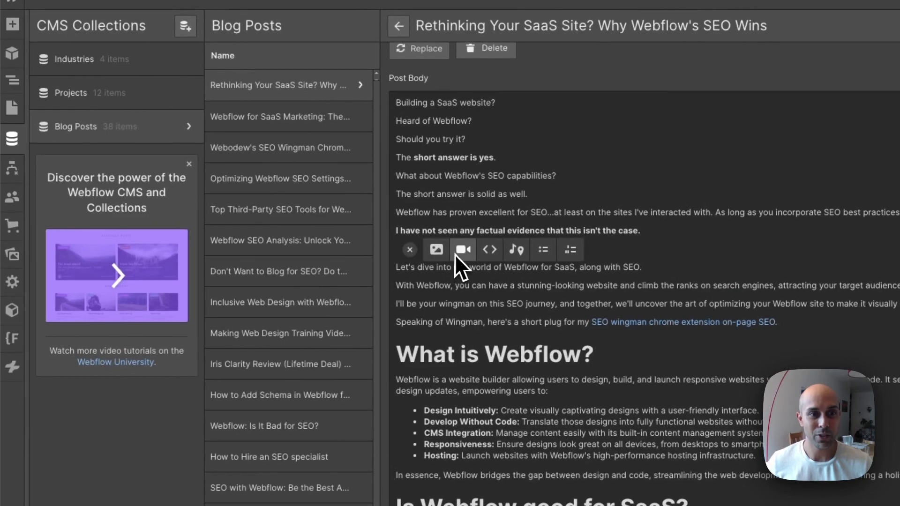
pyautogui.click(462, 250)
pyautogui.hotkey('ctrl', 'v')
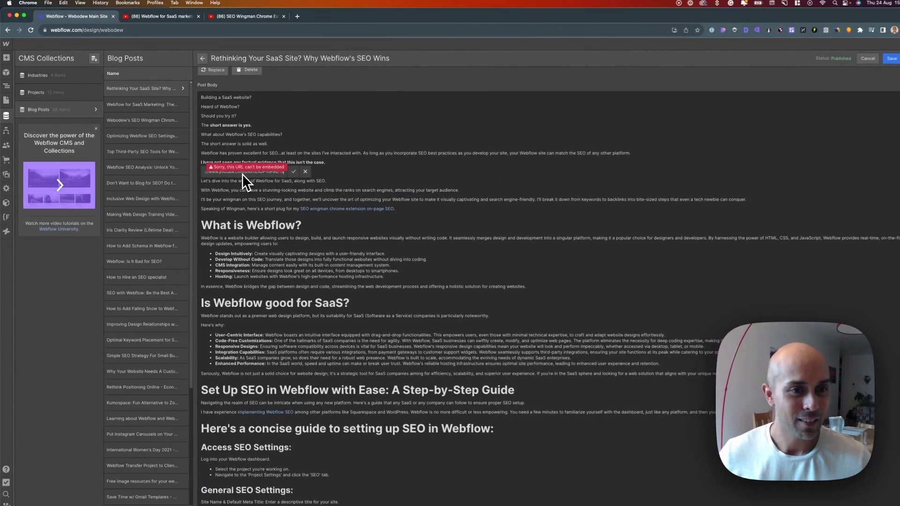
pyautogui.press('Escape')
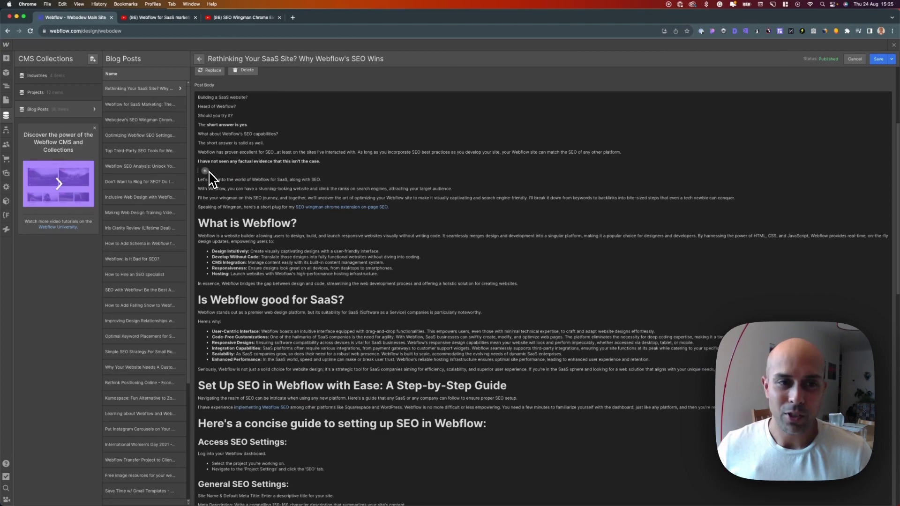
# Compare the Short's page address with the regular SEO Wingman video's watch-page URL
pyautogui.click(185, 20)
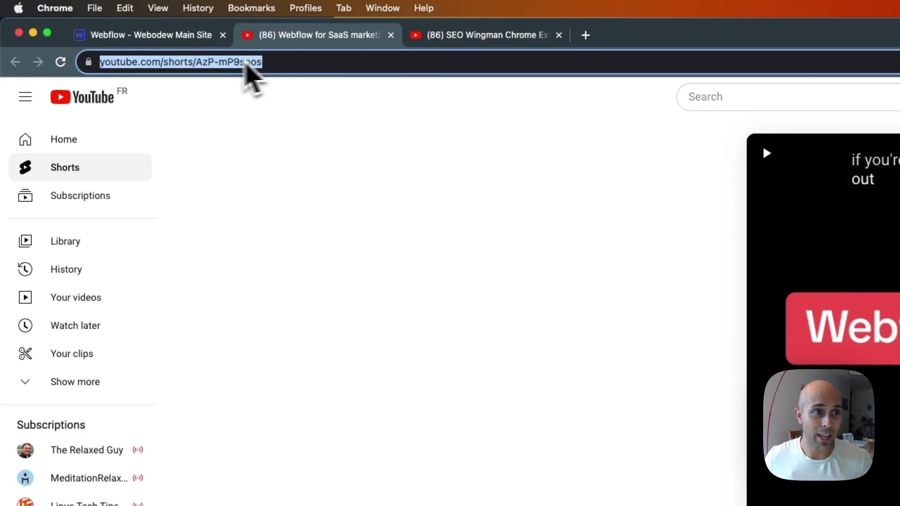
pyautogui.click(450, 34)
pyautogui.click(321, 62)
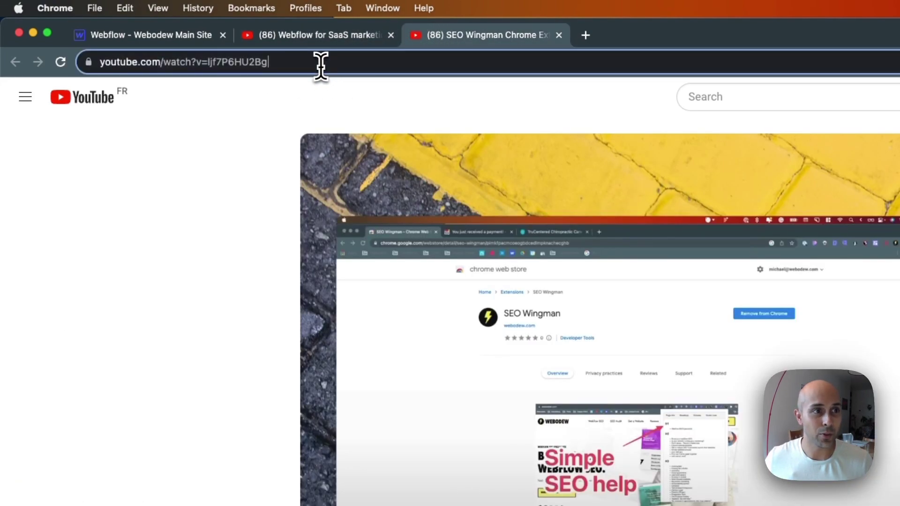
pyautogui.moveTo(320, 62); pyautogui.dragTo(100, 63)
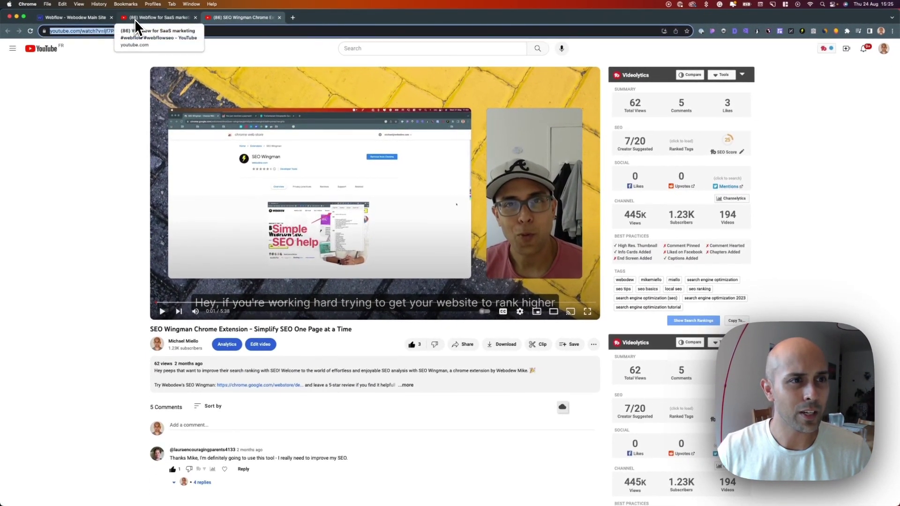
pyautogui.click(134, 19)
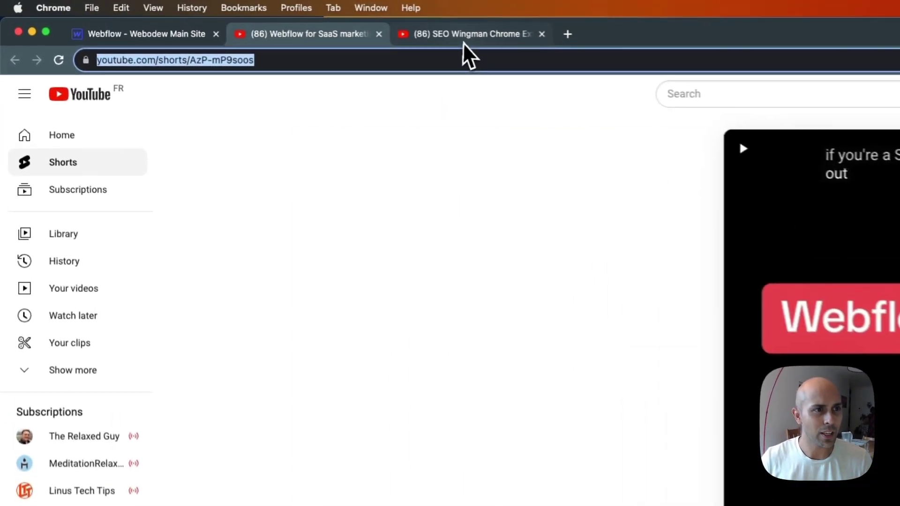
pyautogui.click(464, 34)
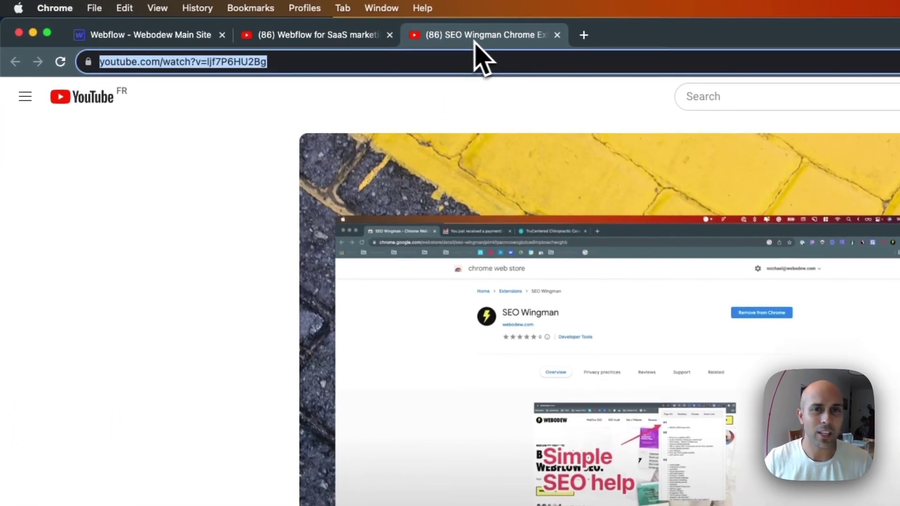
# Copy the Short's video ID AzP-mP9soos from its address bar
pyautogui.click(309, 35)
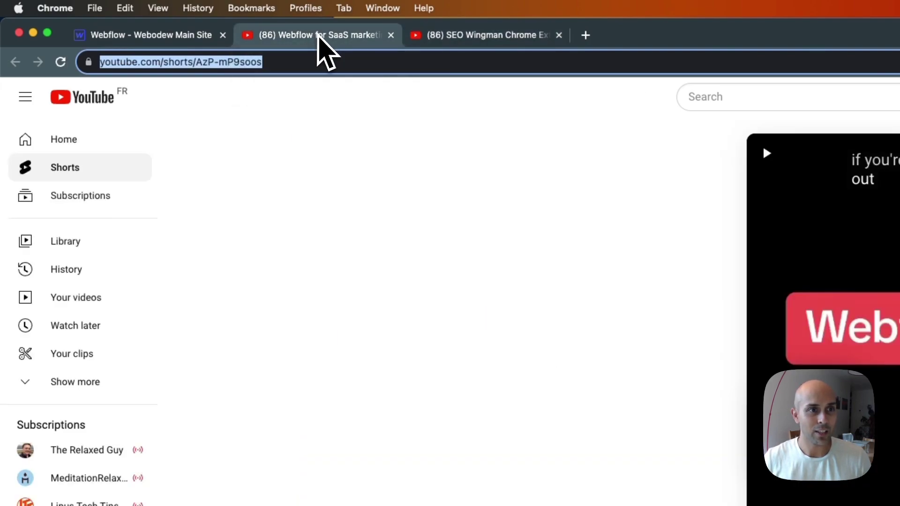
pyautogui.click(261, 61)
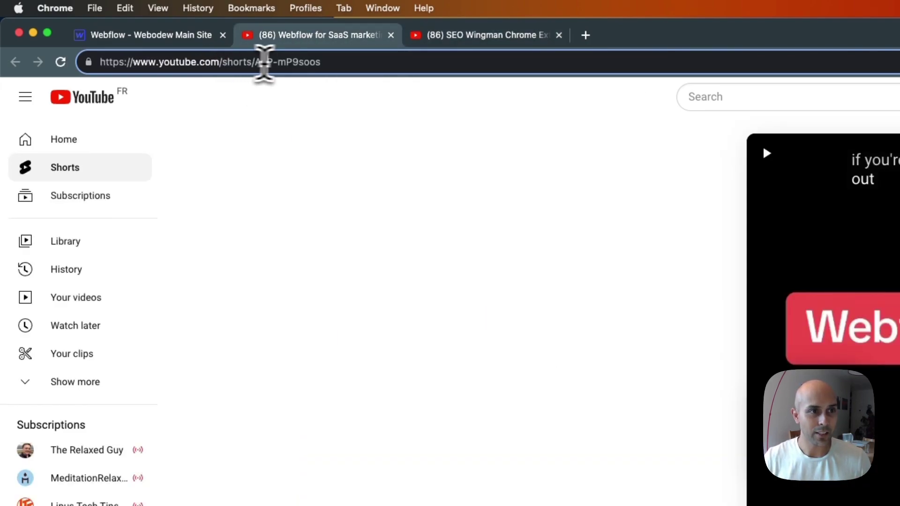
pyautogui.moveTo(322, 62); pyautogui.dragTo(255, 62)
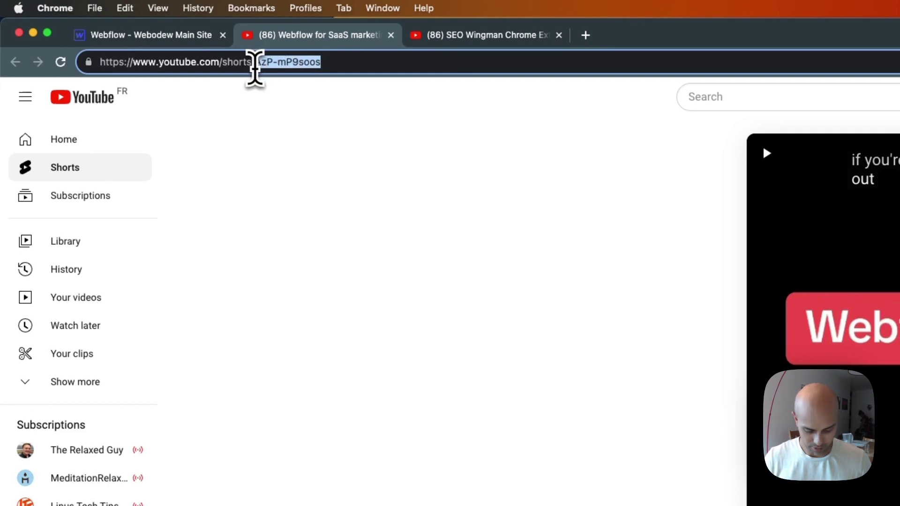
pyautogui.press('super+c')
# Replace ID ljf7P6HU2Bg with AzP-mP9soos in the watch-page address and select it
pyautogui.click(482, 35)
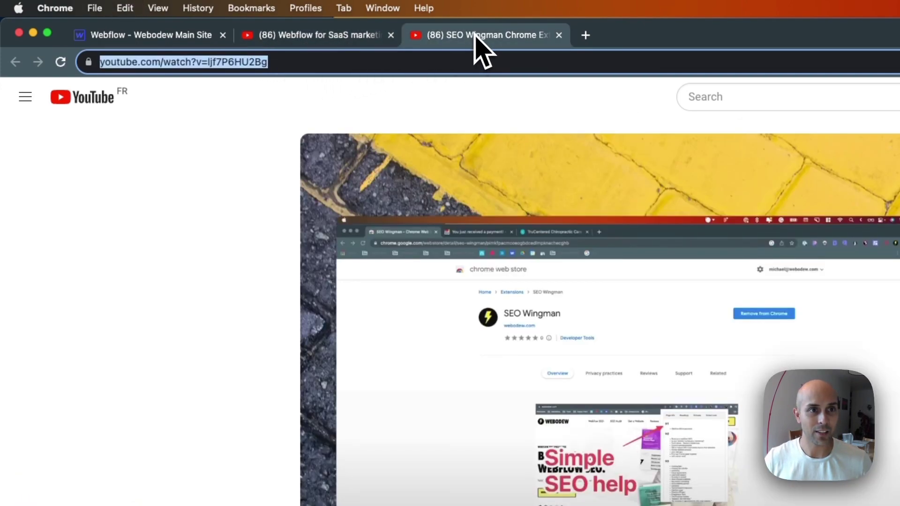
pyautogui.click(310, 62)
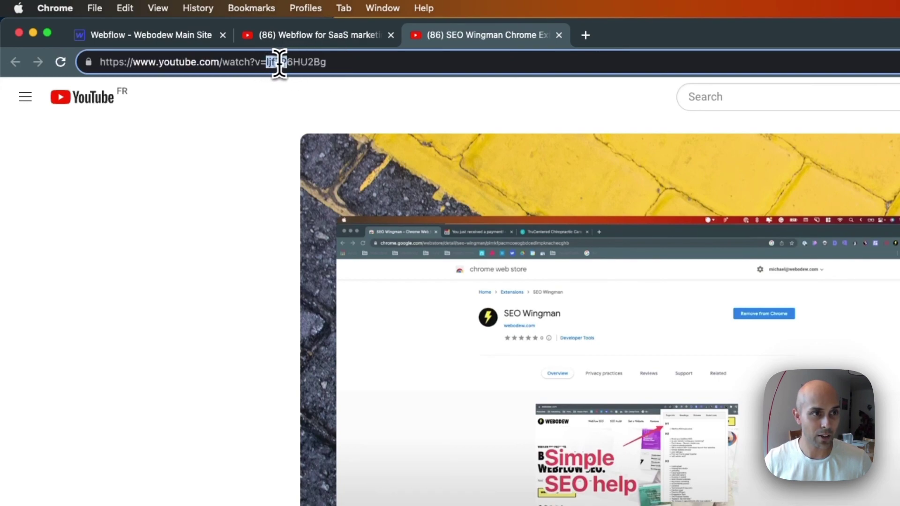
pyautogui.moveTo(279, 62); pyautogui.dragTo(340, 62)
pyautogui.press('super+v')
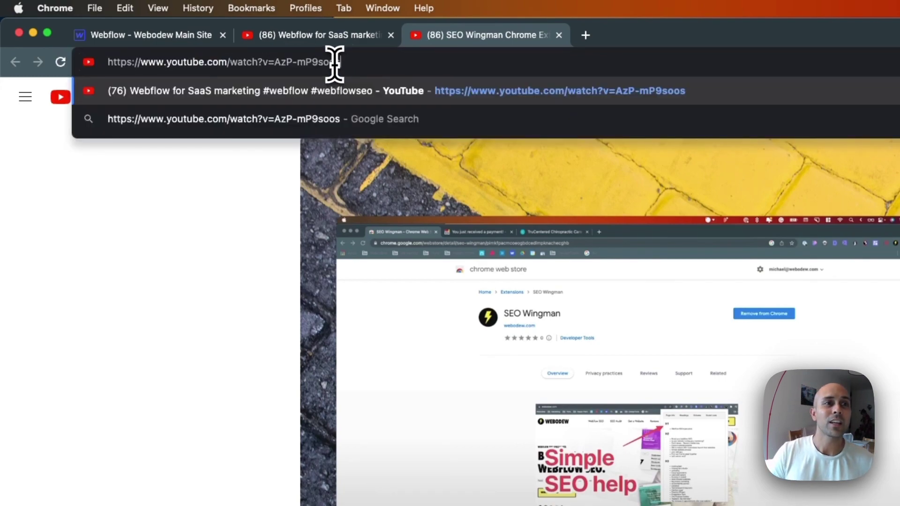
pyautogui.moveTo(341, 63); pyautogui.dragTo(106, 62)
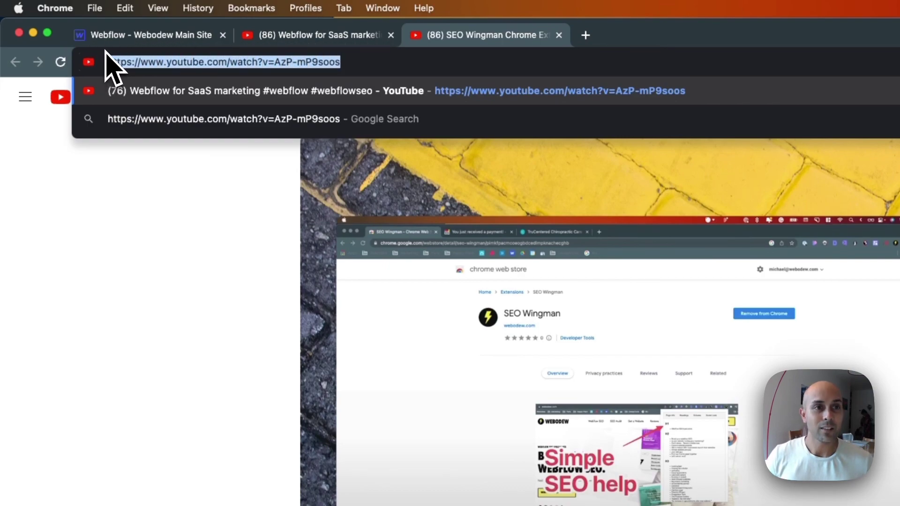
pyautogui.click(150, 35)
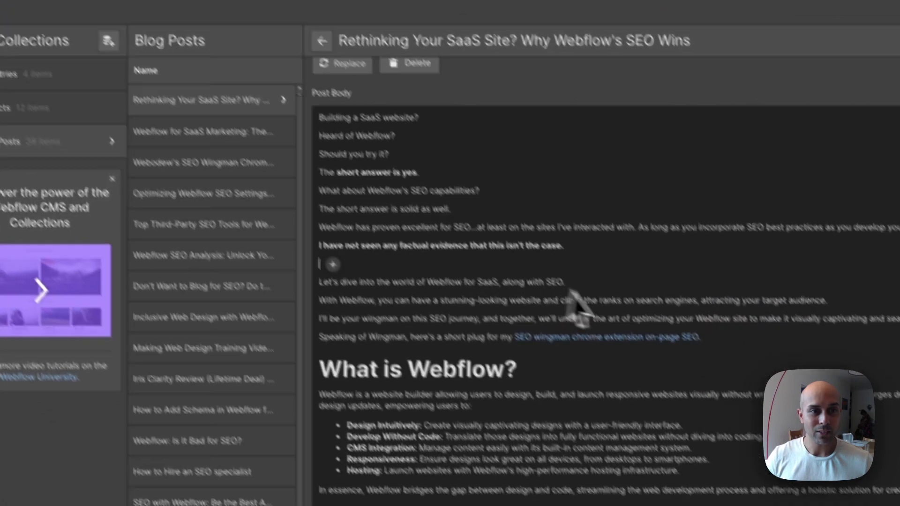
pyautogui.click(300, 236)
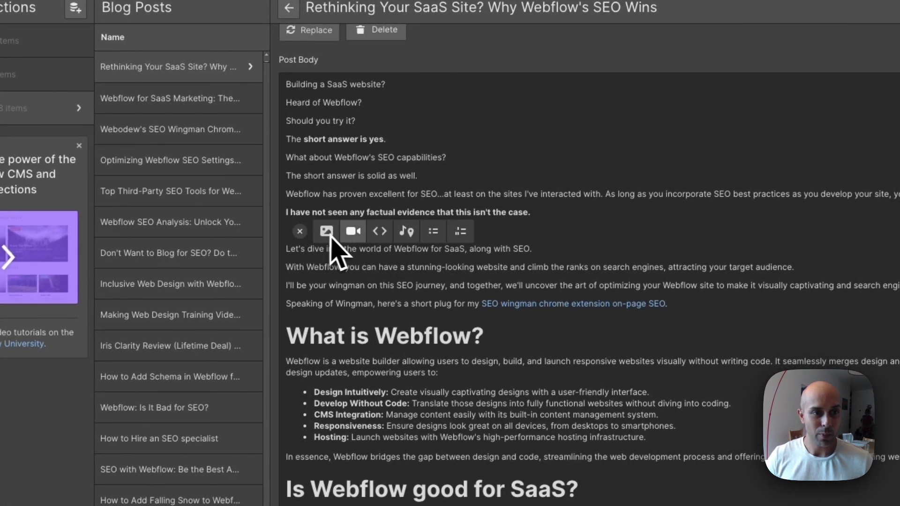
pyautogui.click(351, 231)
pyautogui.hotkey('ctrl', 'v')
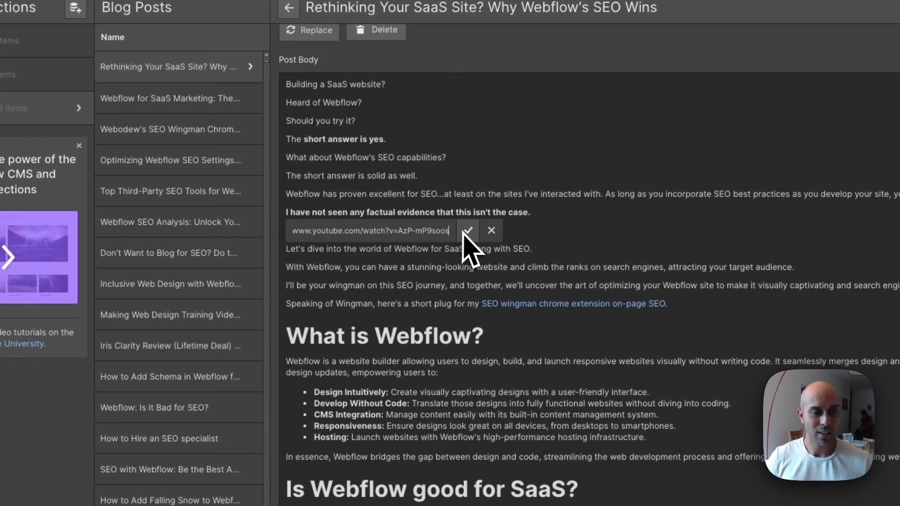
pyautogui.click(468, 231)
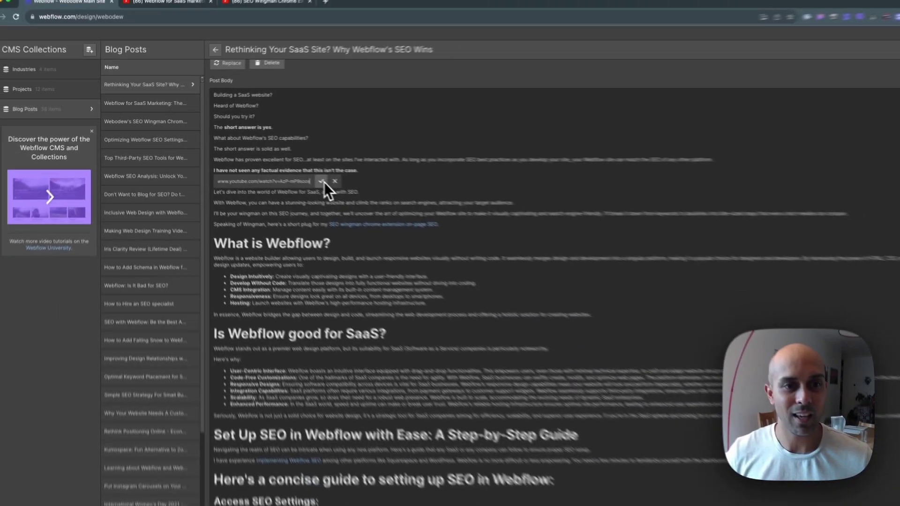